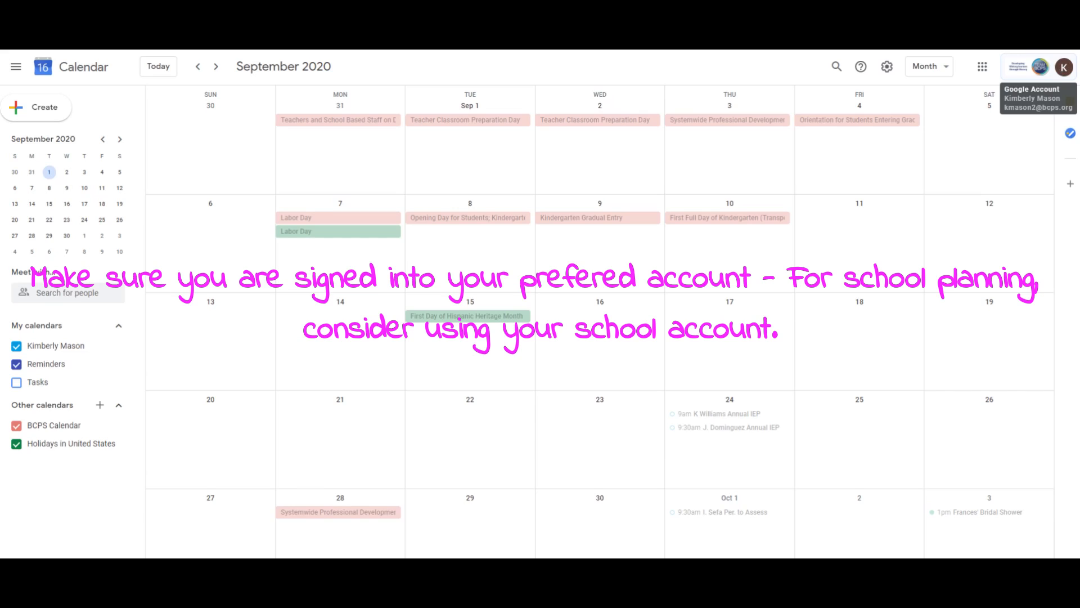
Step: Open the Google Calendar app and bring up the settings form for creating a new calendar
left_click(982, 66)
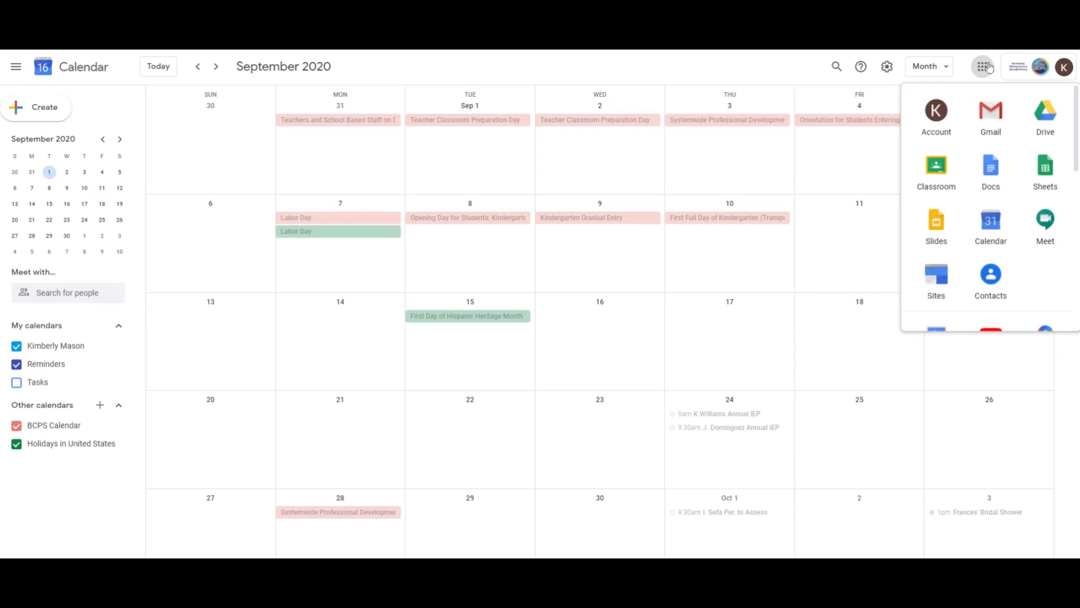
left_click(998, 234)
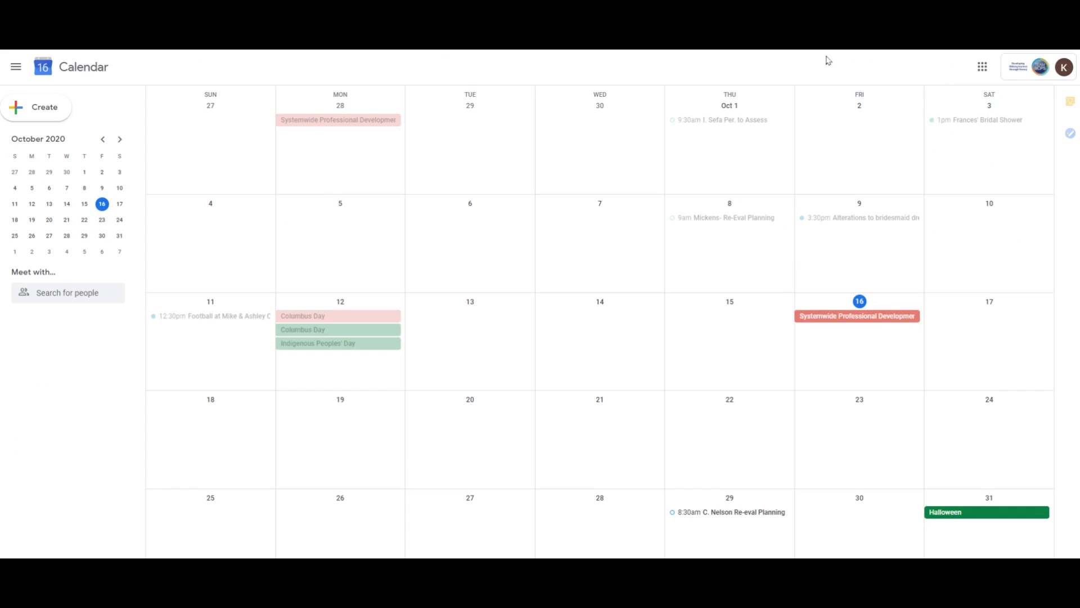
left_click(886, 67)
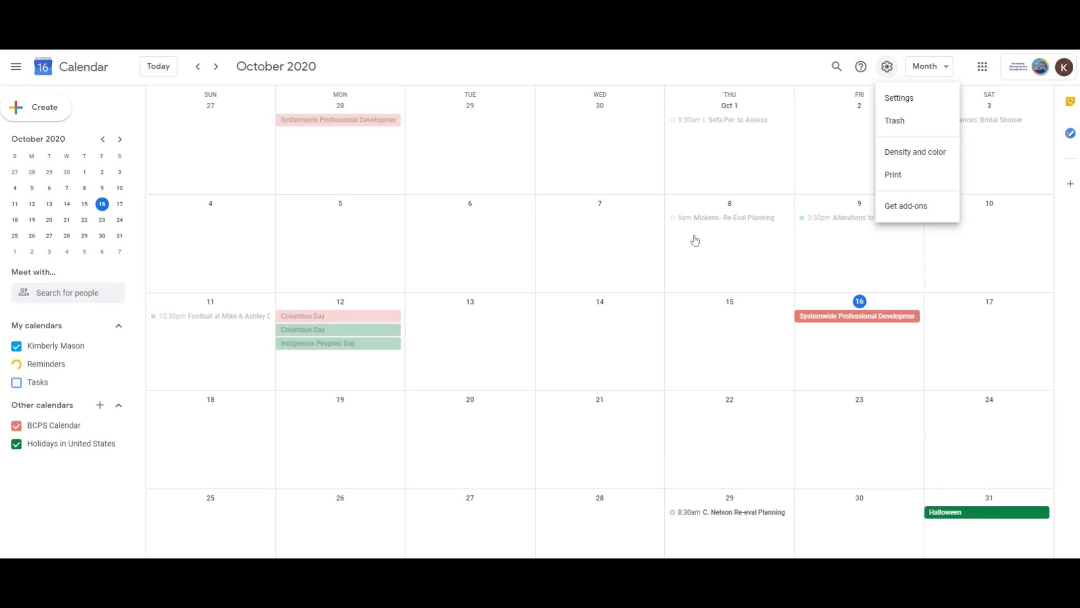
left_click(897, 97)
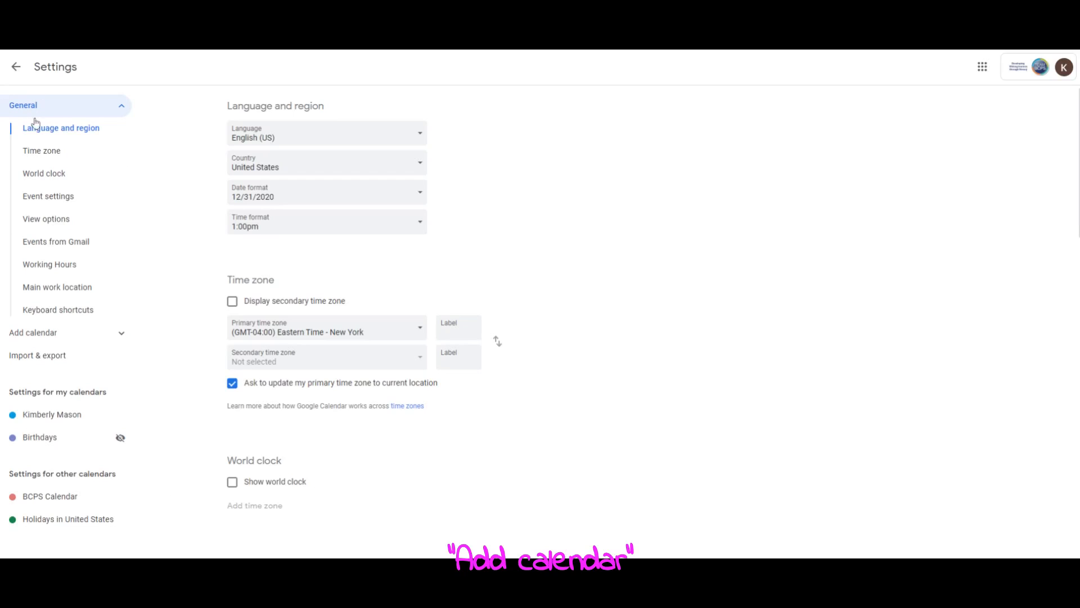
left_click(32, 334)
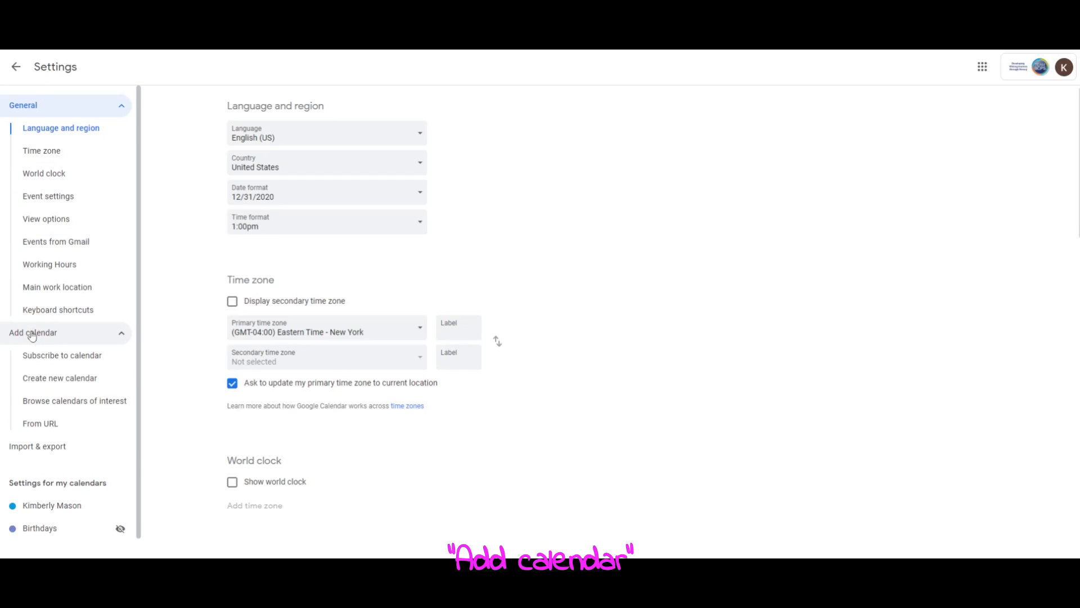
left_click(76, 384)
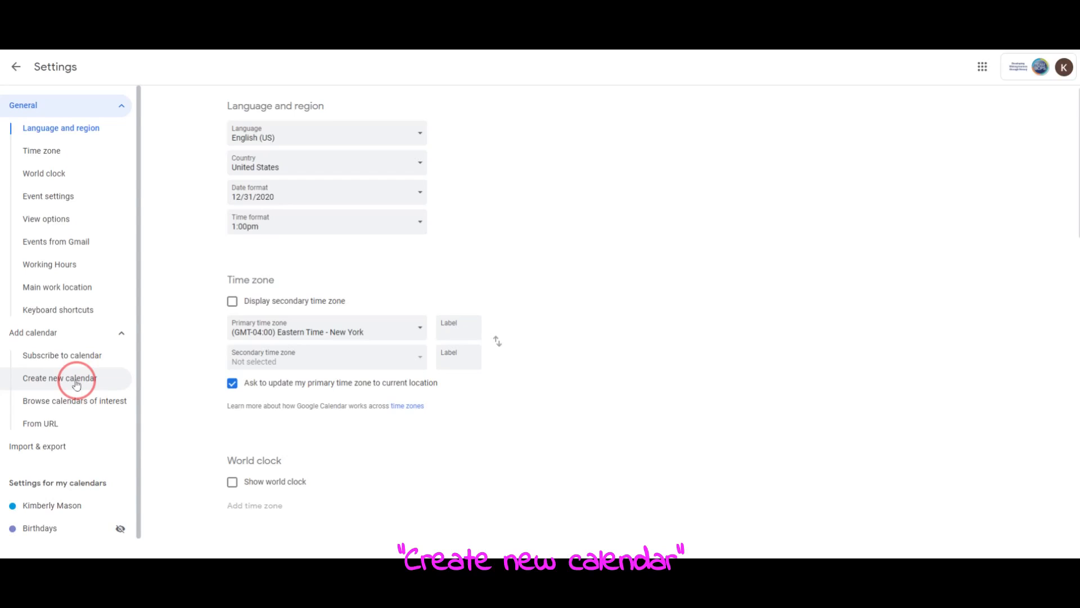
Step: Name the new calendar "Planning Calendar - World History - 6th" and create it with an empty description
left_click(266, 137)
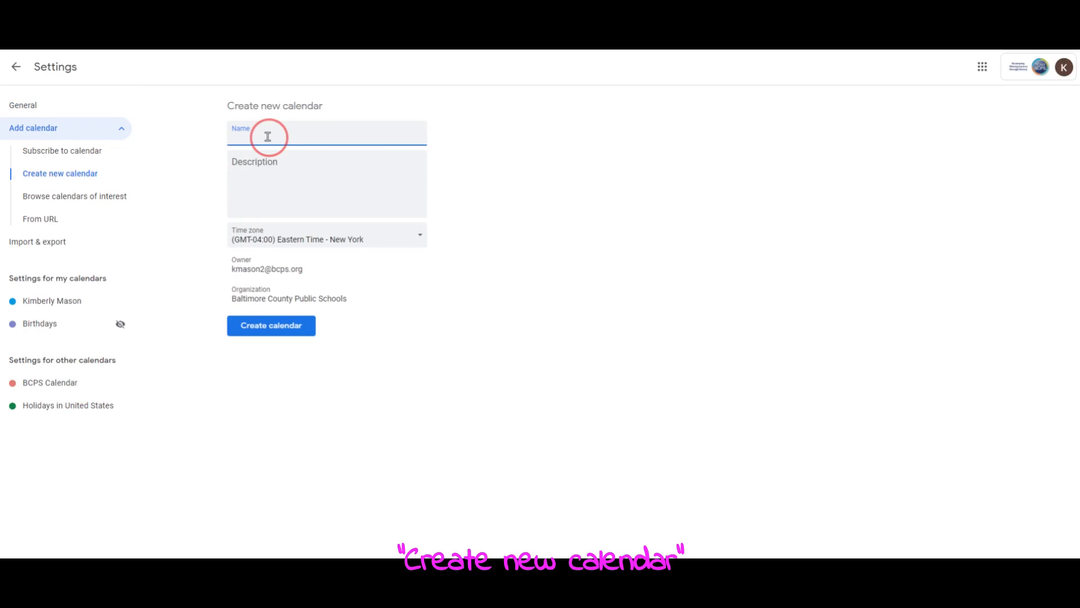
type("Planning Calander - World History - 6TH")
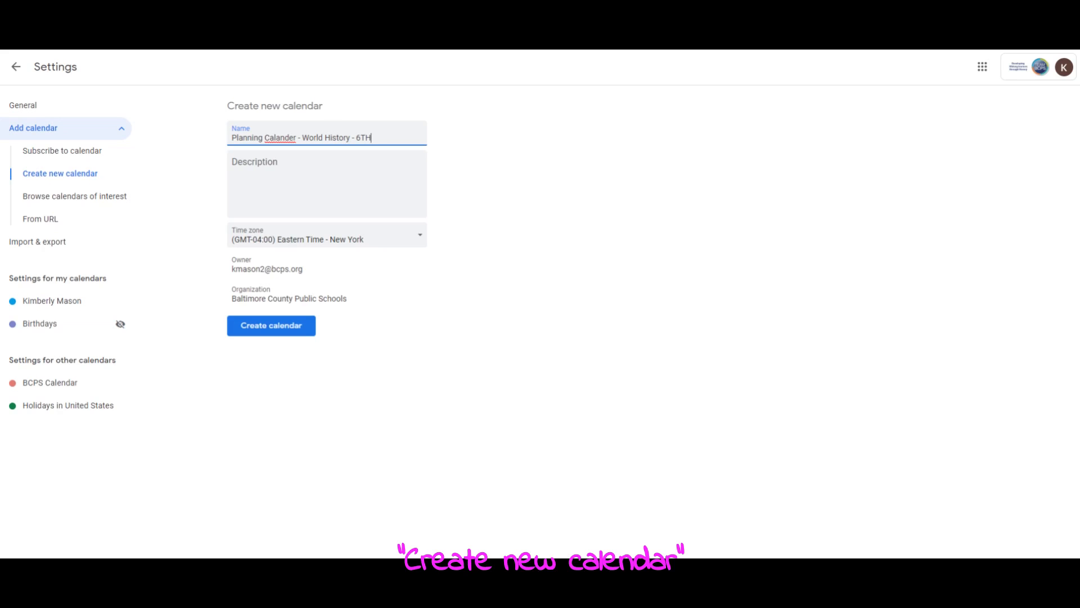
left_click(289, 176)
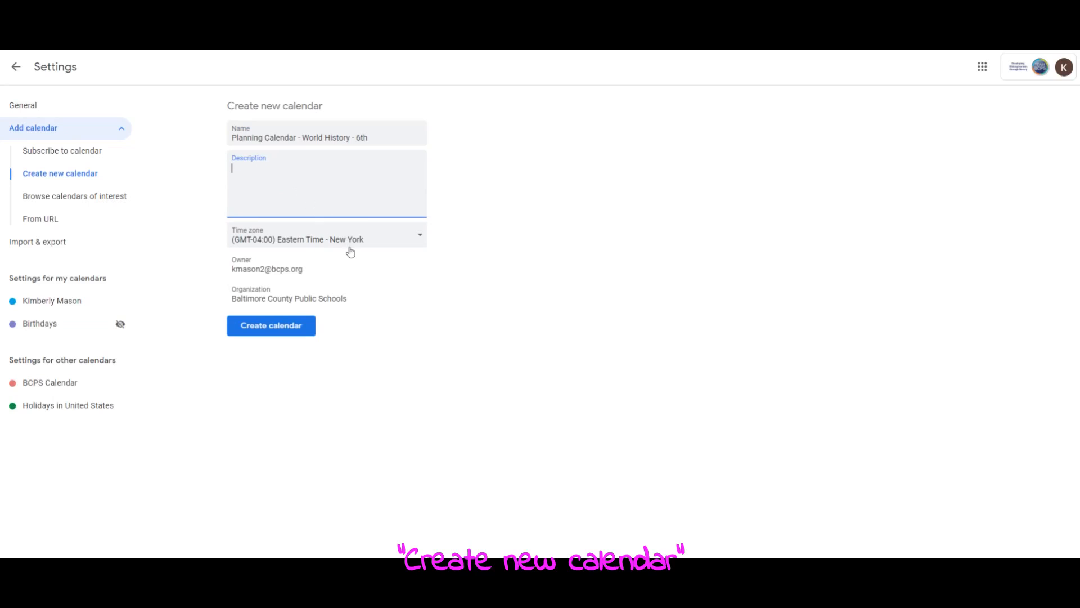
left_click(279, 329)
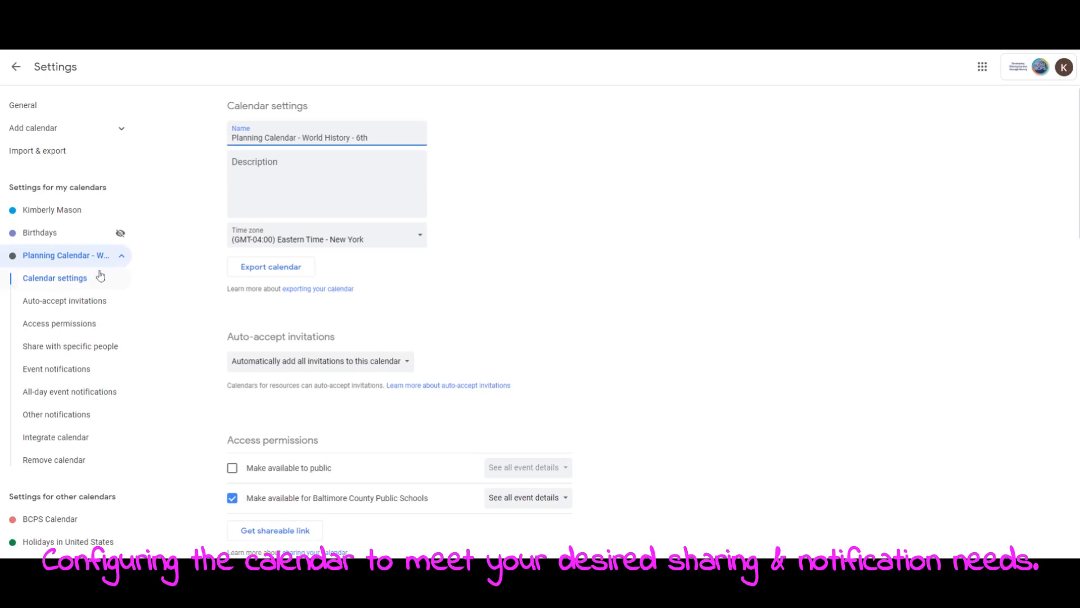
Step: Share the planning calendar with a colleague using the Make changes and manage sharing permission, and review its notification settings
scroll(618, 278, "down", 3)
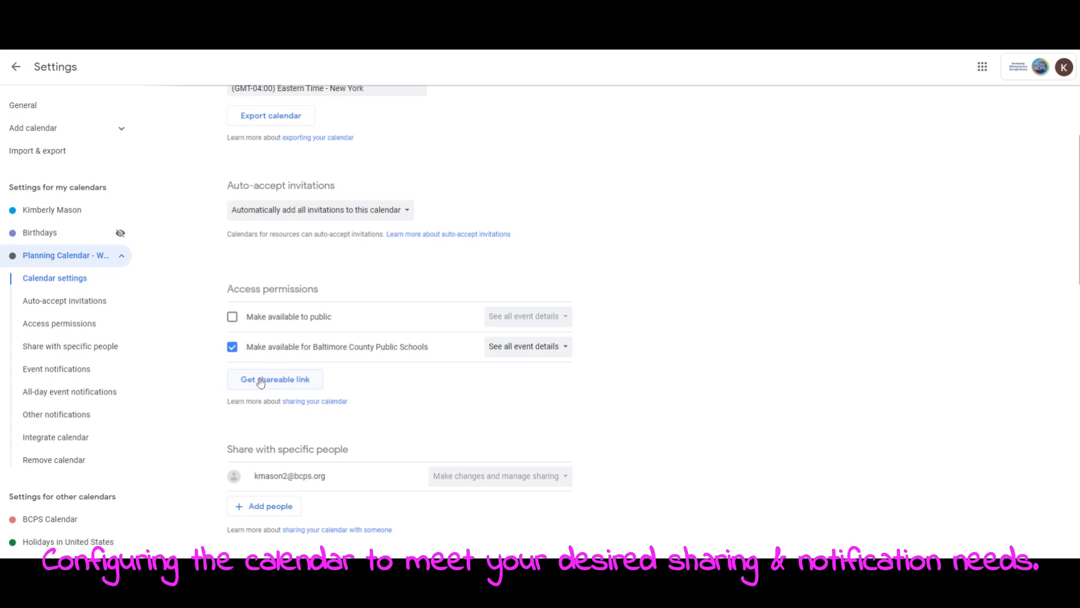
scroll(687, 383, "down", 3)
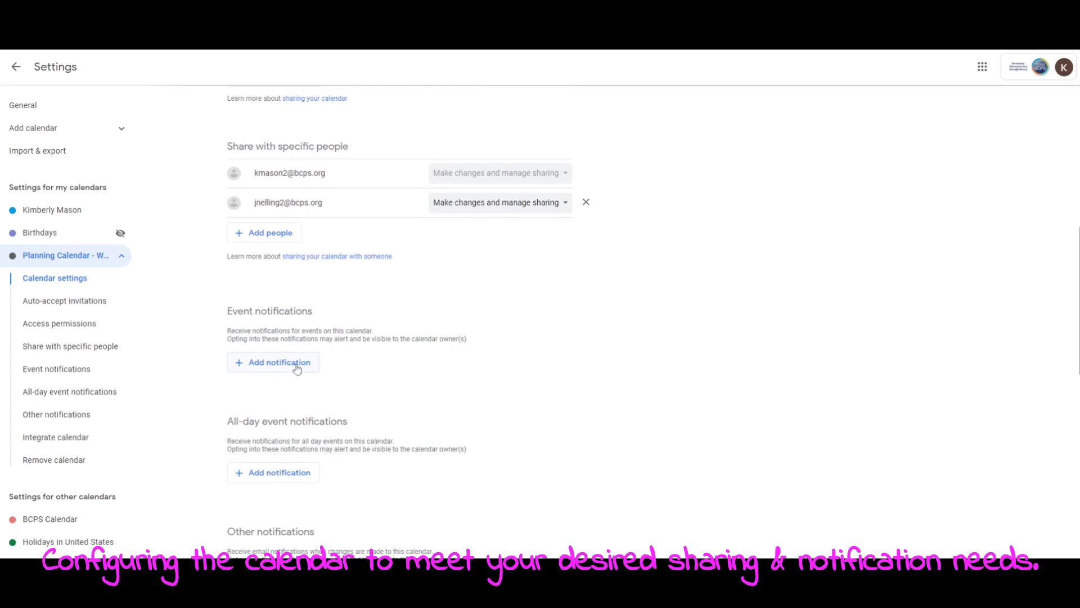
scroll(449, 356, "down", 1)
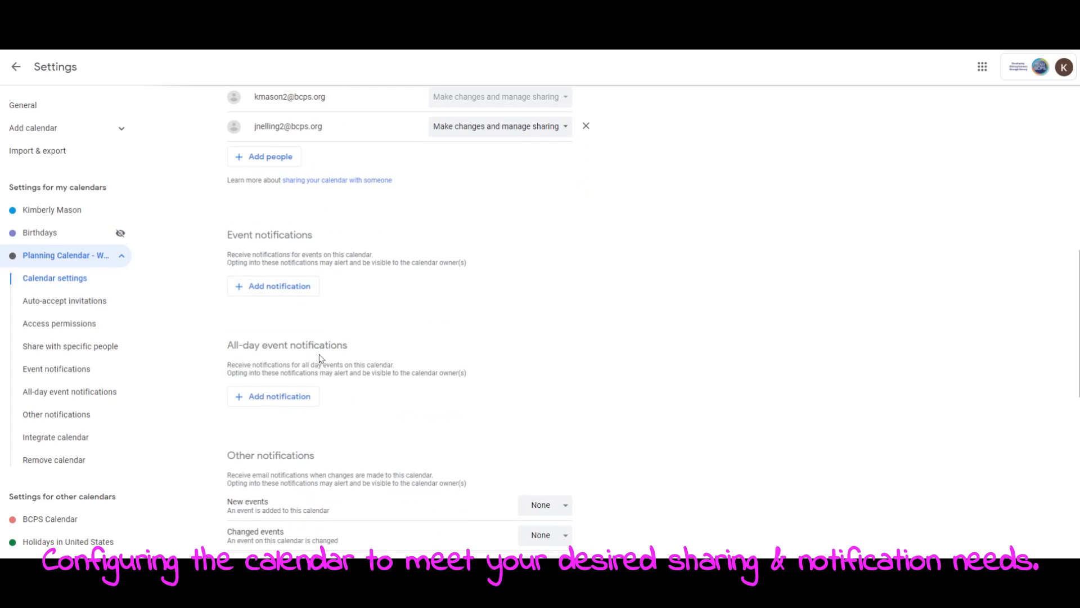
scroll(426, 388, "down", 1)
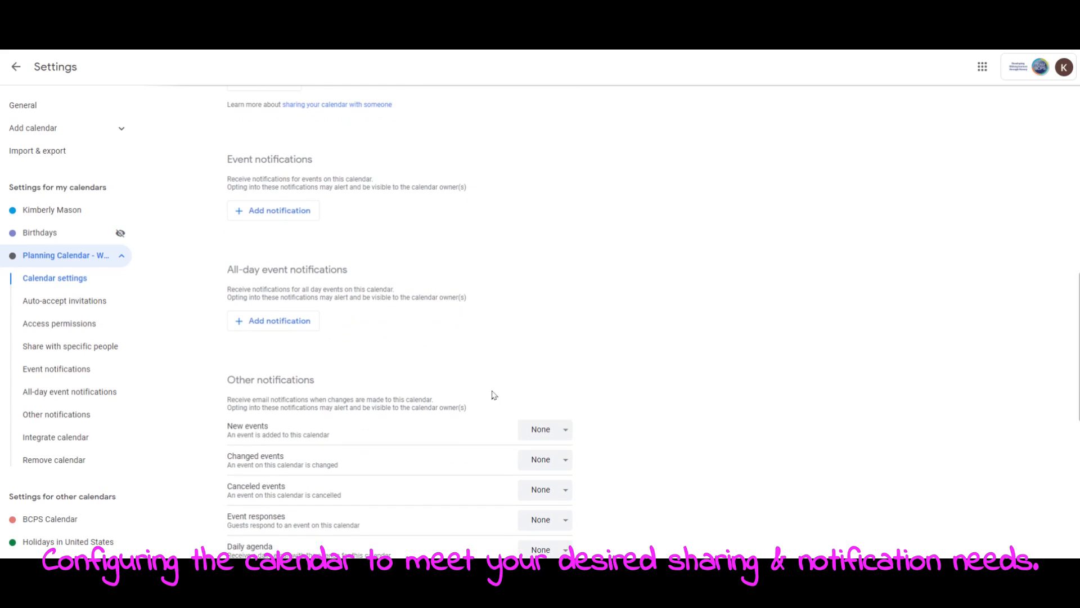
scroll(645, 361, "down", 2)
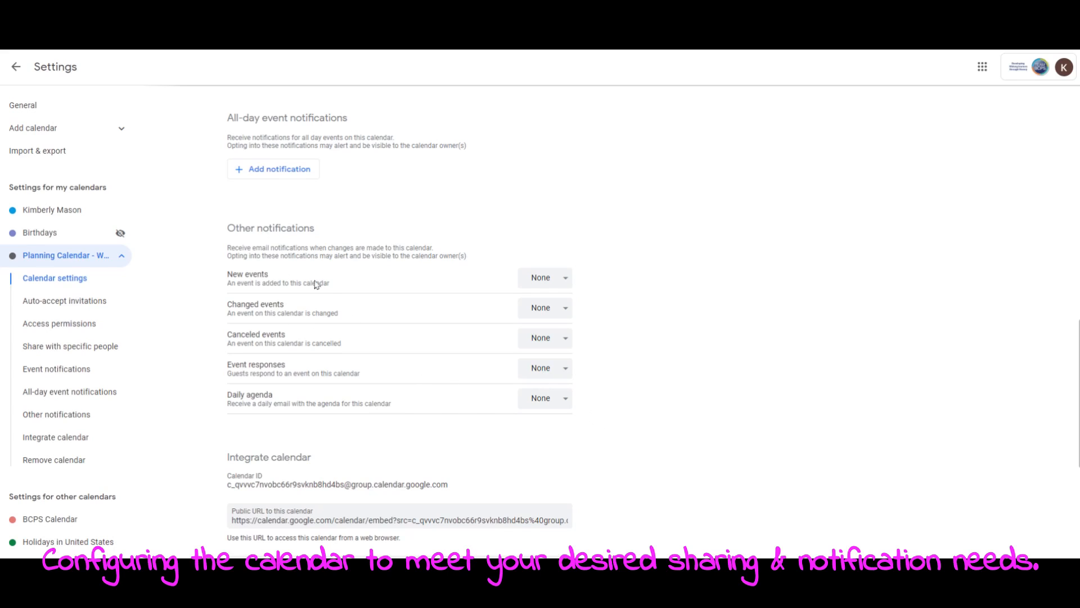
scroll(565, 541, "down", 5)
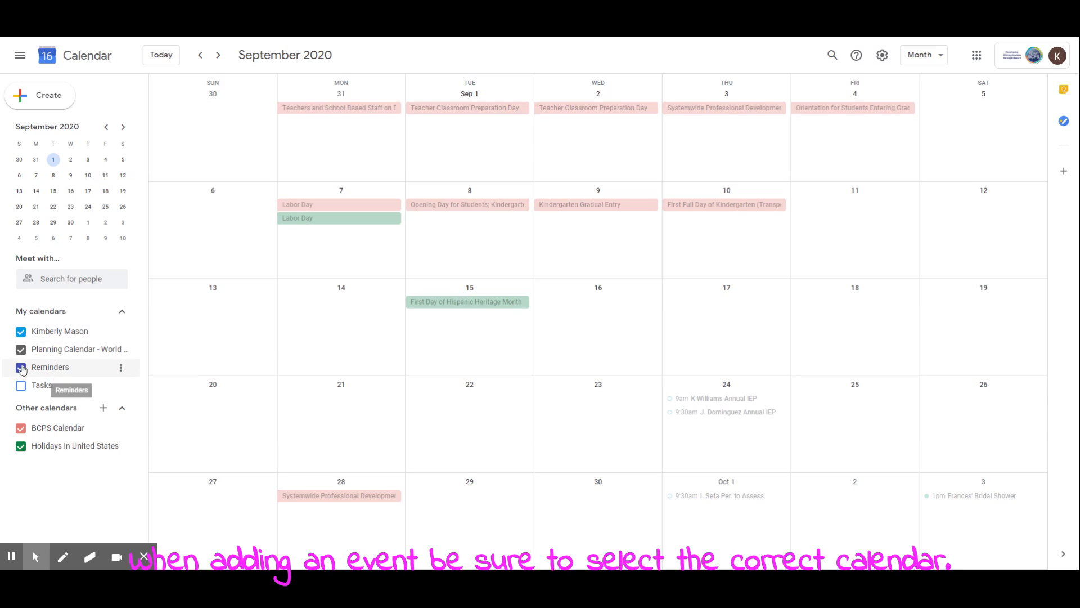
Step: Show only the World History planning calendar and the BCPS Calendar in the month view, hiding the personal, reminders and holidays calendars
left_click(21, 367)
left_click(21, 331)
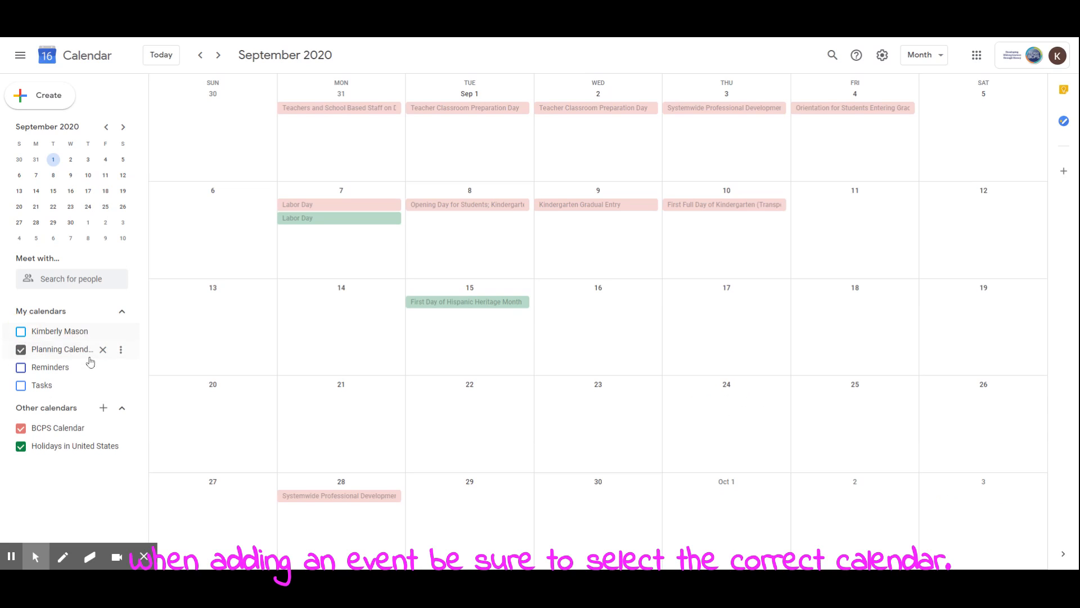
left_click(42, 428)
left_click(62, 446)
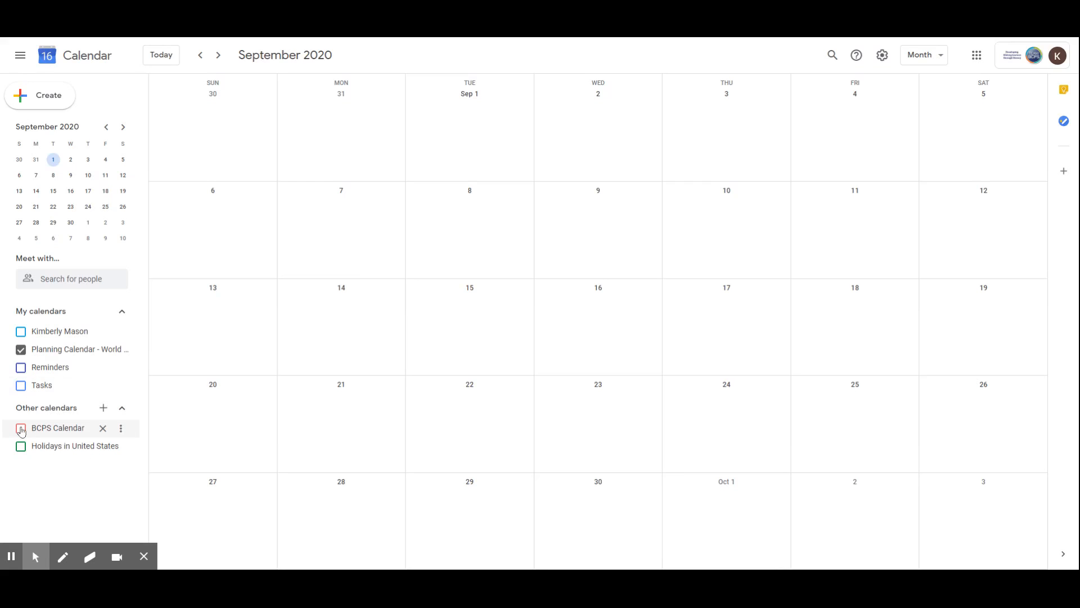
left_click(21, 429)
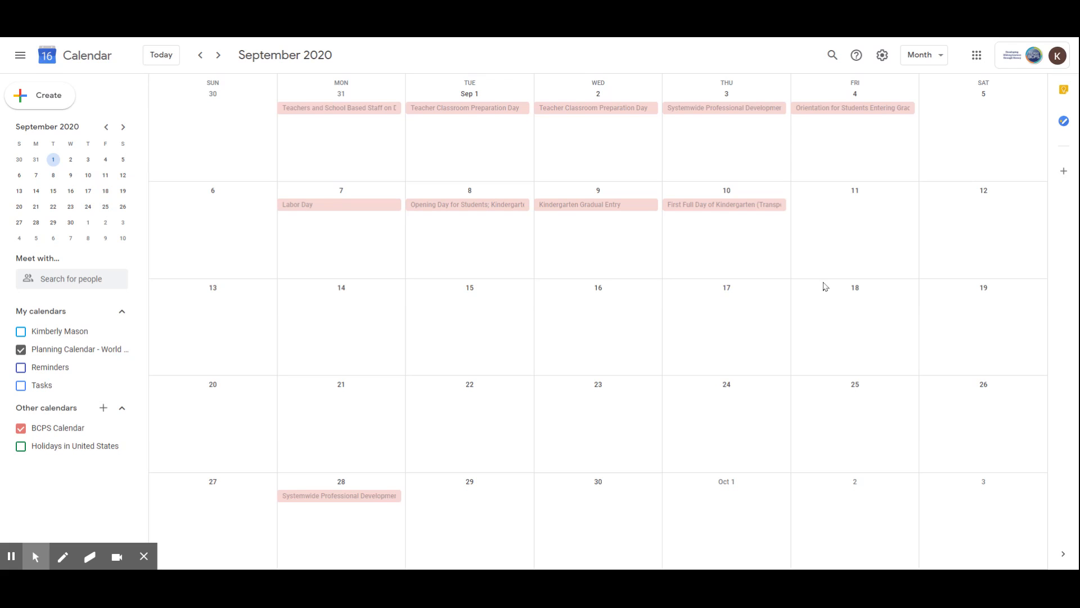
Step: Create an all-day event titled "Agricultural Revolution" on the planning calendar, running from October 8 to October 20, 2020
scroll(825, 287, "down", 1)
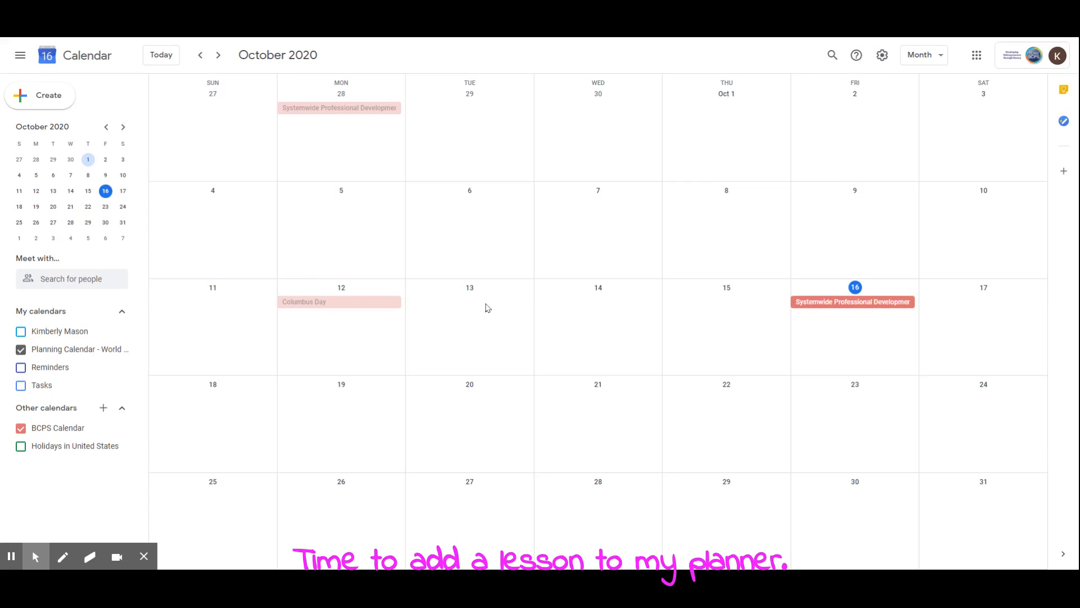
left_click(36, 96)
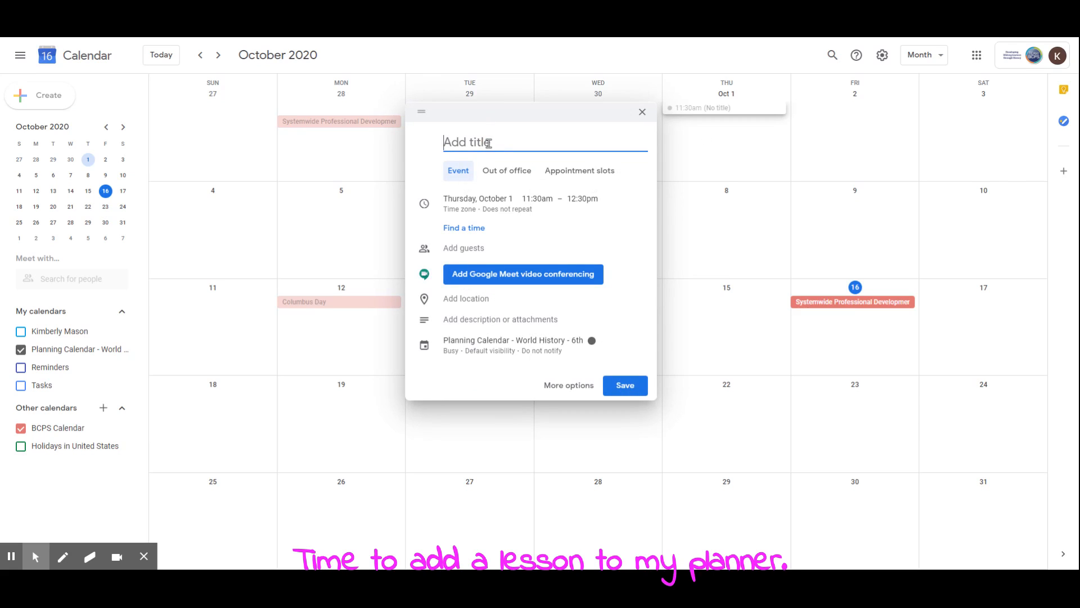
type("Agricultural Revolution")
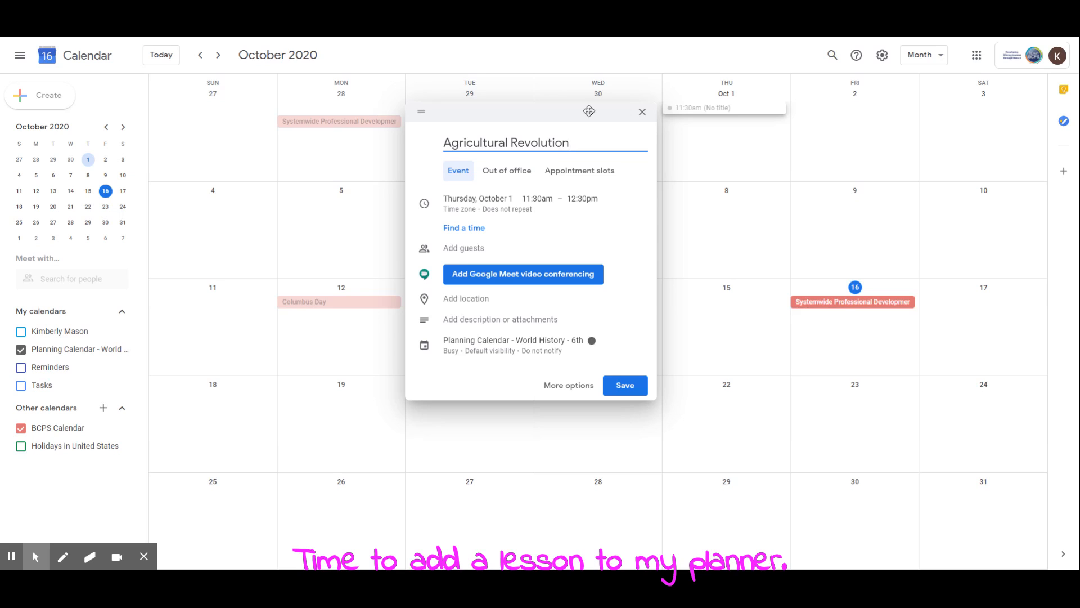
left_click(495, 198)
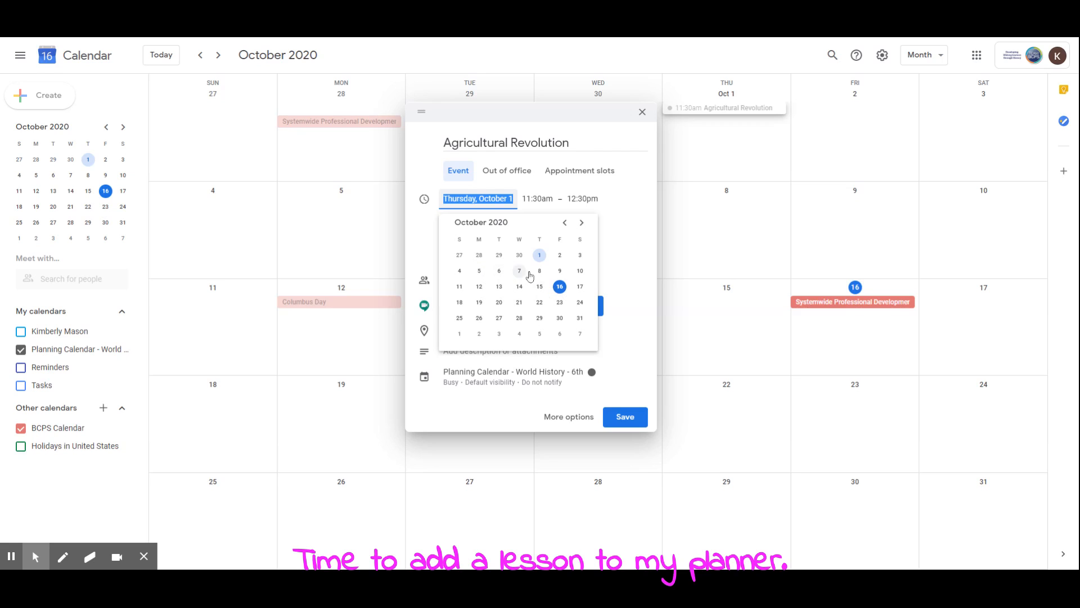
left_click(540, 272)
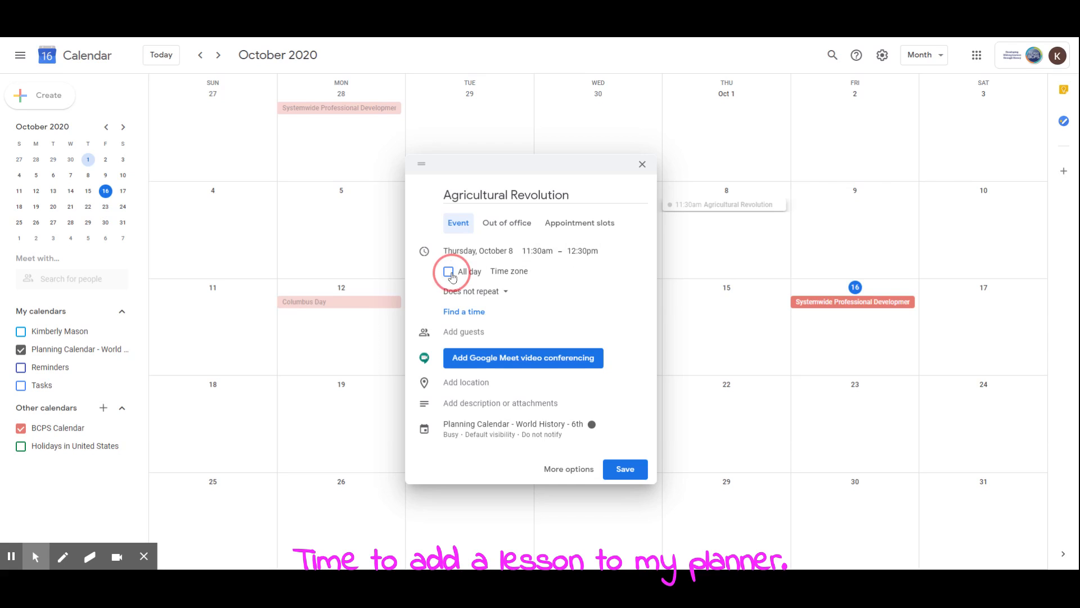
left_click(448, 271)
left_click(565, 250)
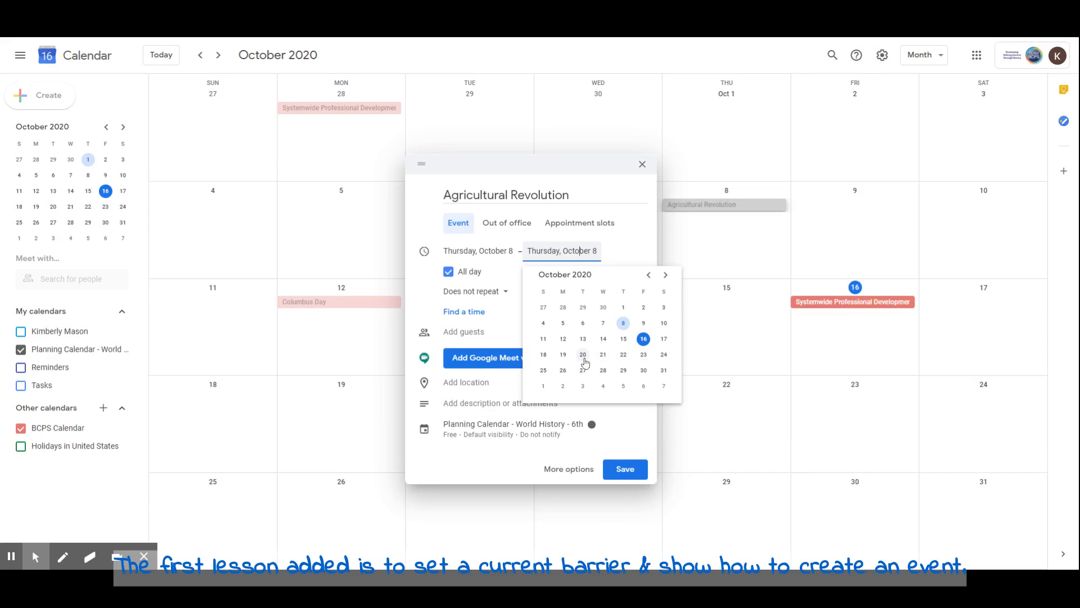
left_click(583, 355)
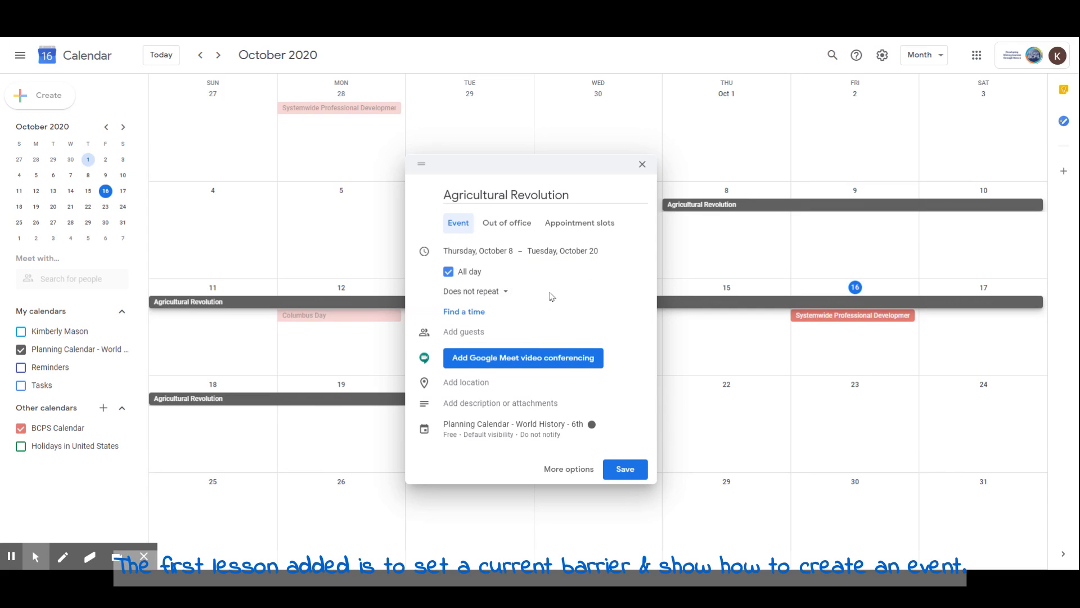
Step: Add the description "Student will be able to.....", the lesson files and Exit Quiz to the event, set it to Private, and save
left_click(562, 402)
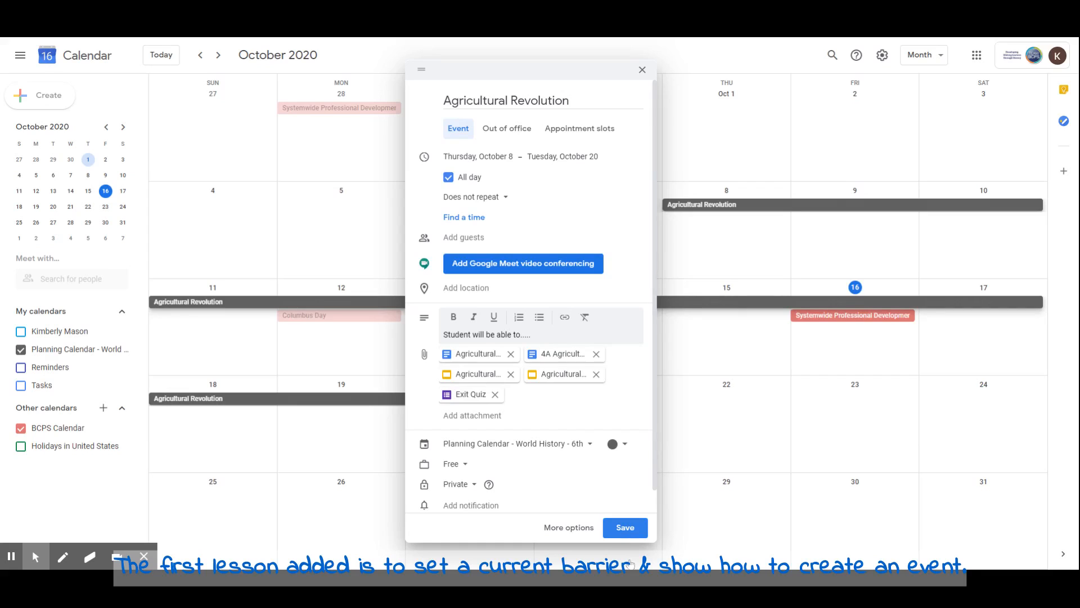
left_click(625, 527)
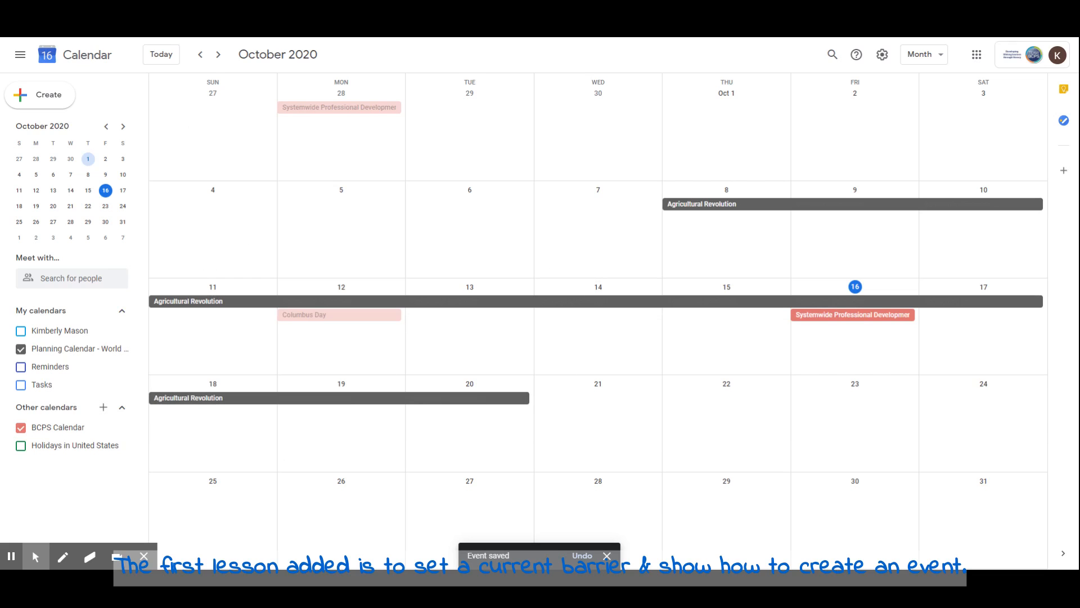
Step: Start a new planning calendar event in November 2020 titled "Unit 1 Assessment for Early Human Societies"
scroll(781, 358, "down", 1)
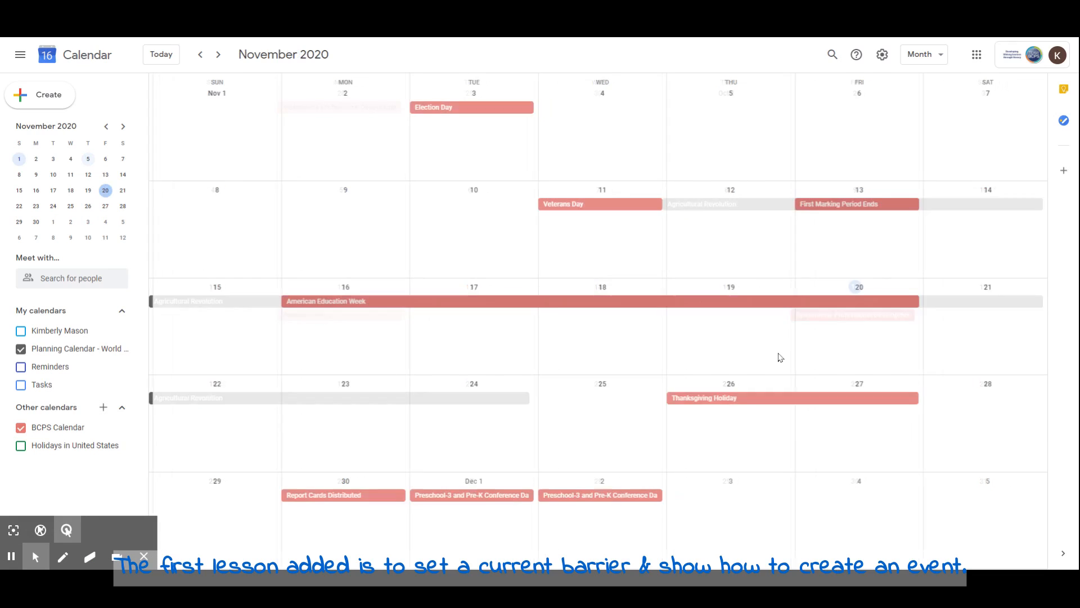
scroll(466, 426, "up", 1)
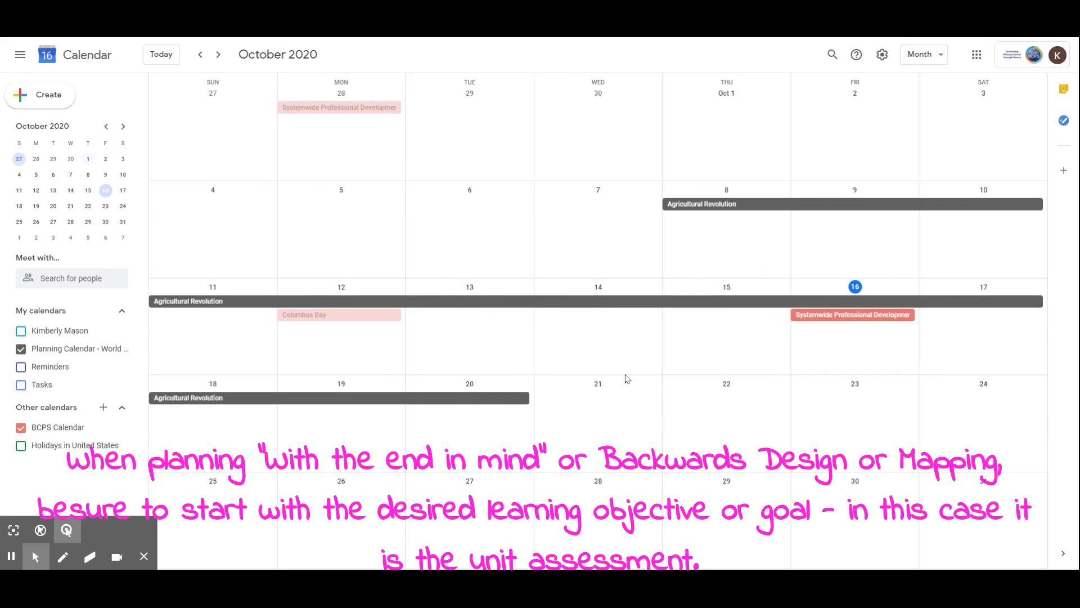
scroll(775, 365, "down", 1)
scroll(506, 298, "down", 1)
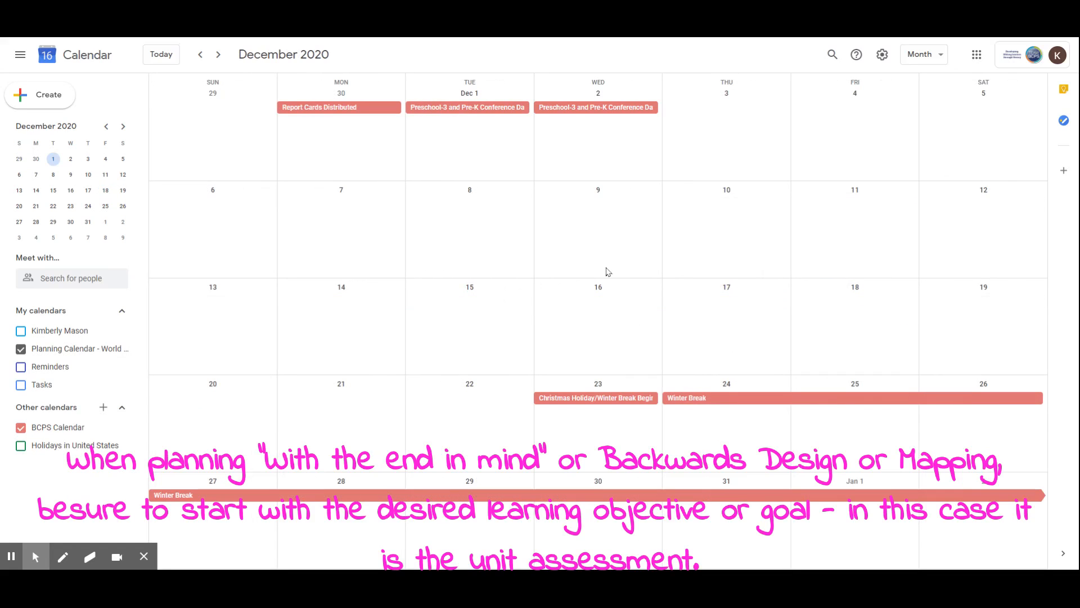
scroll(624, 309, "up", 1)
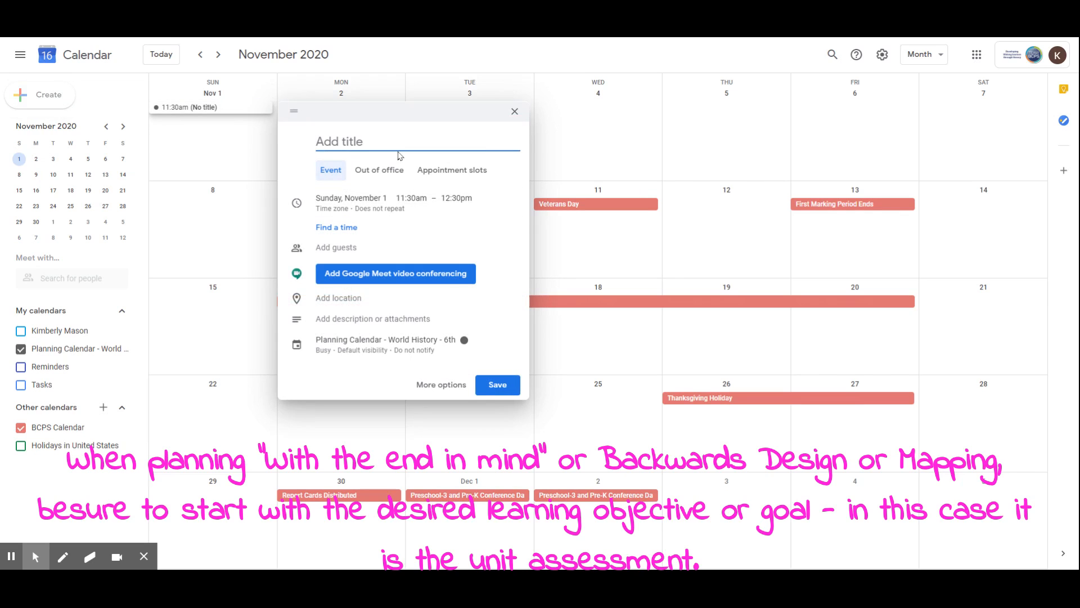
type("Unit 1 Assessment")
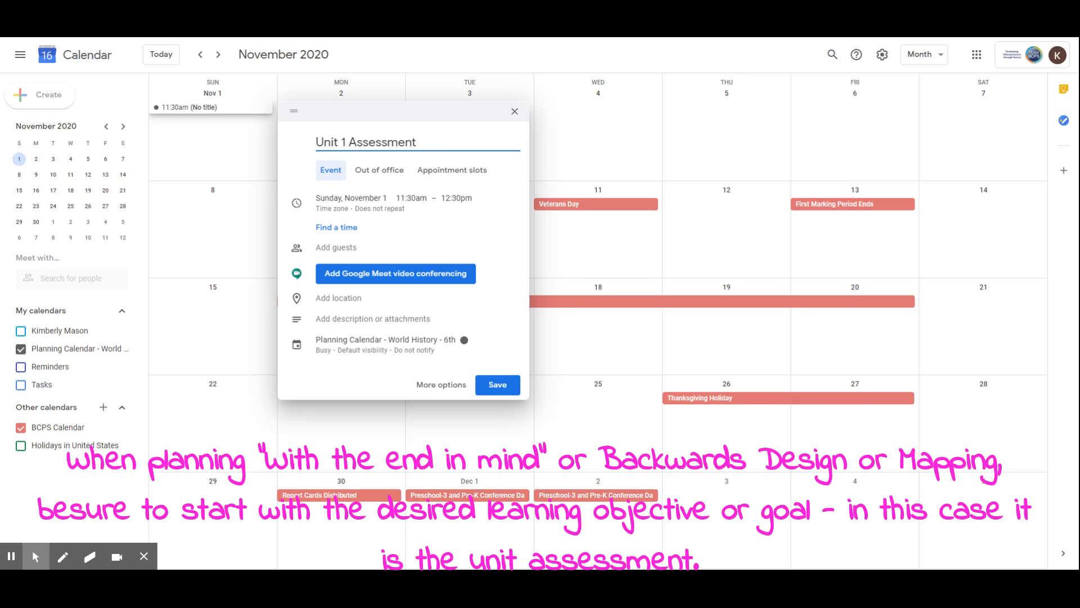
type(" for Early Human Societies")
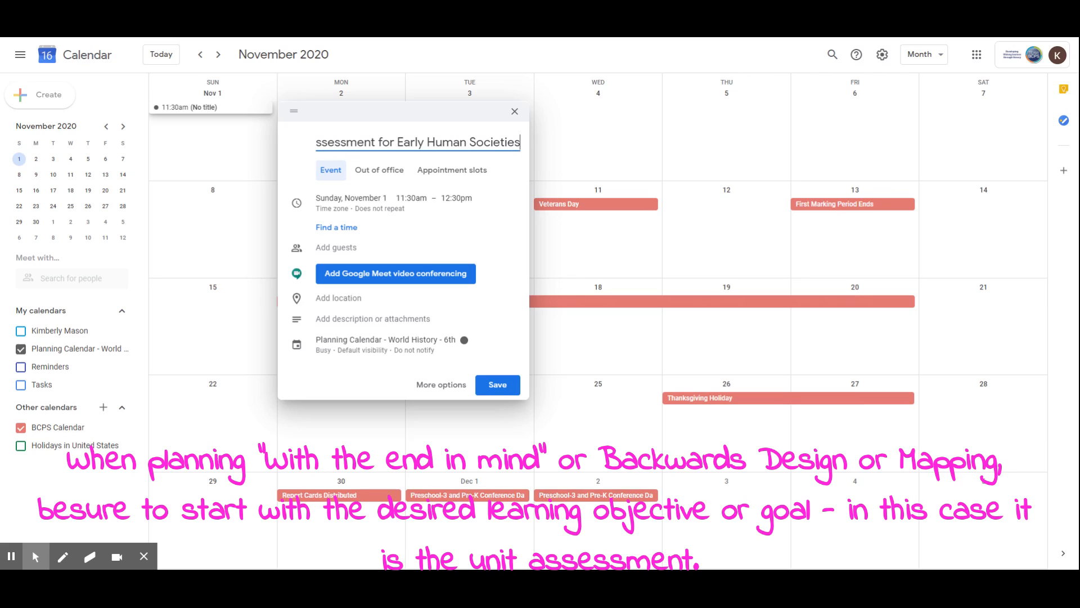
Step: Make the Unit 1 assessment an all-day event running from Monday, November 9 to Friday, November 13
left_click(358, 199)
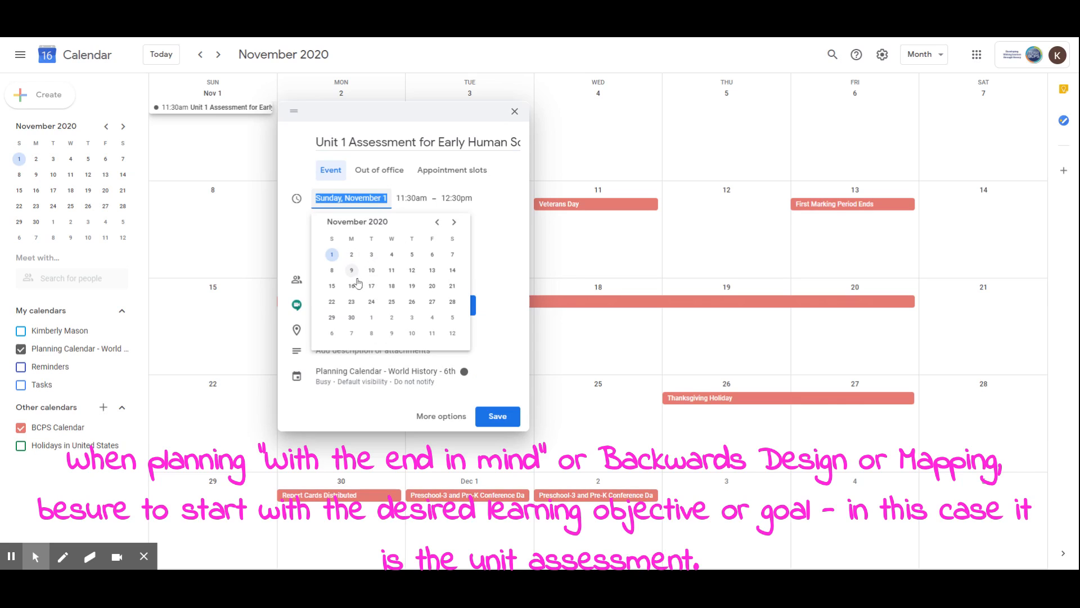
left_click(352, 272)
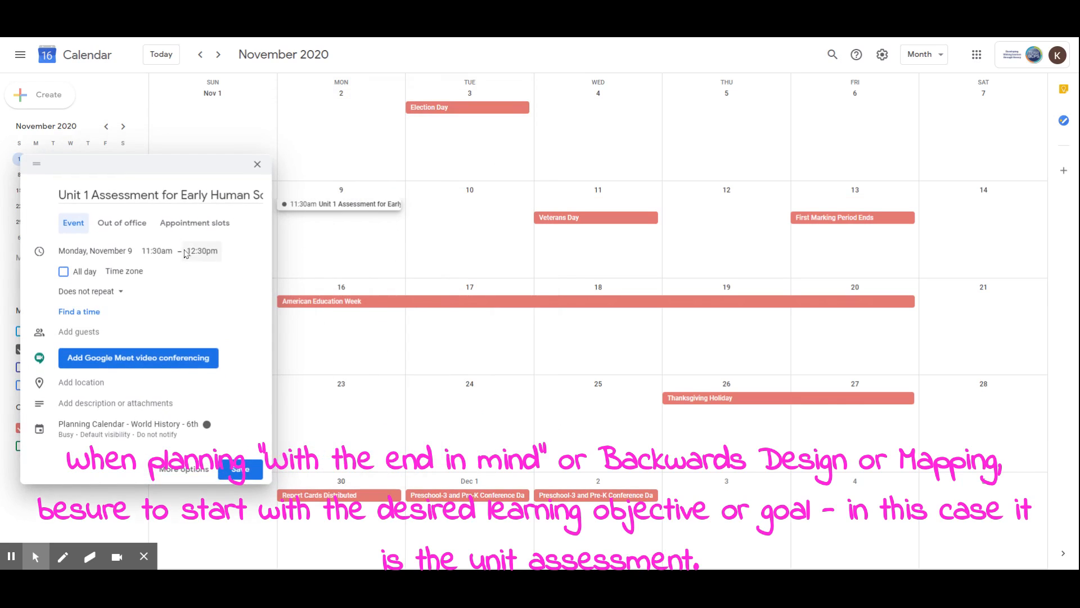
left_click(63, 272)
left_click(163, 250)
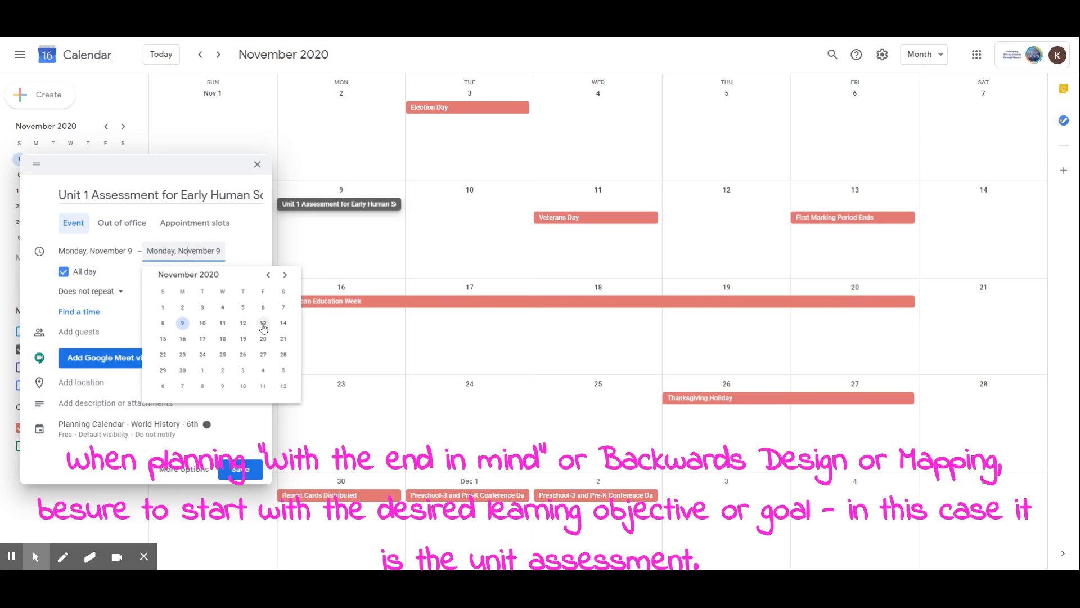
left_click(263, 327)
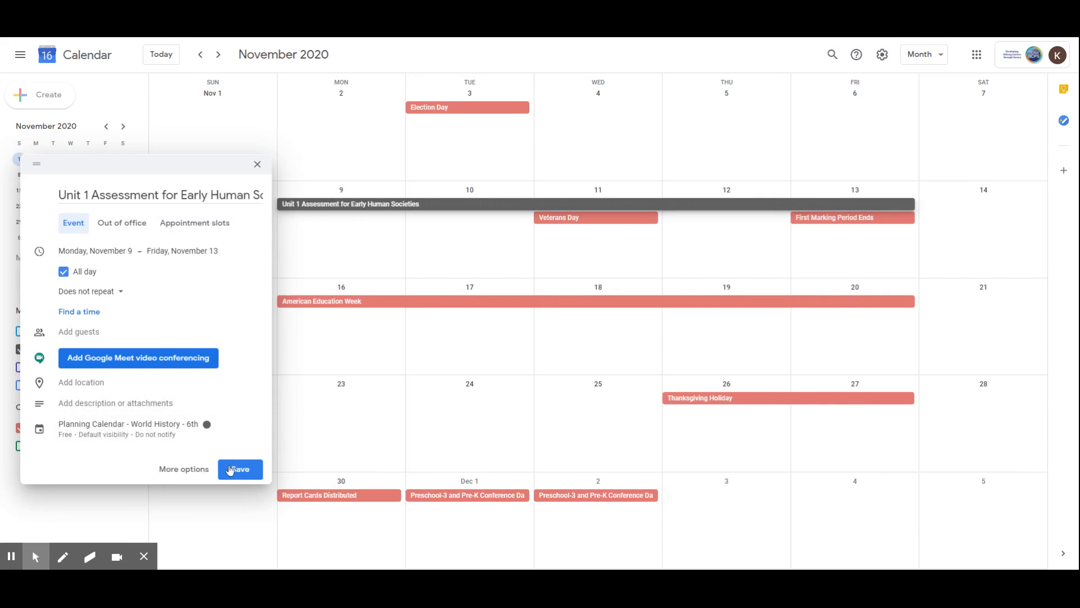
Step: Change the Unit 1 assessment event's color to red and save the event
left_click(187, 476)
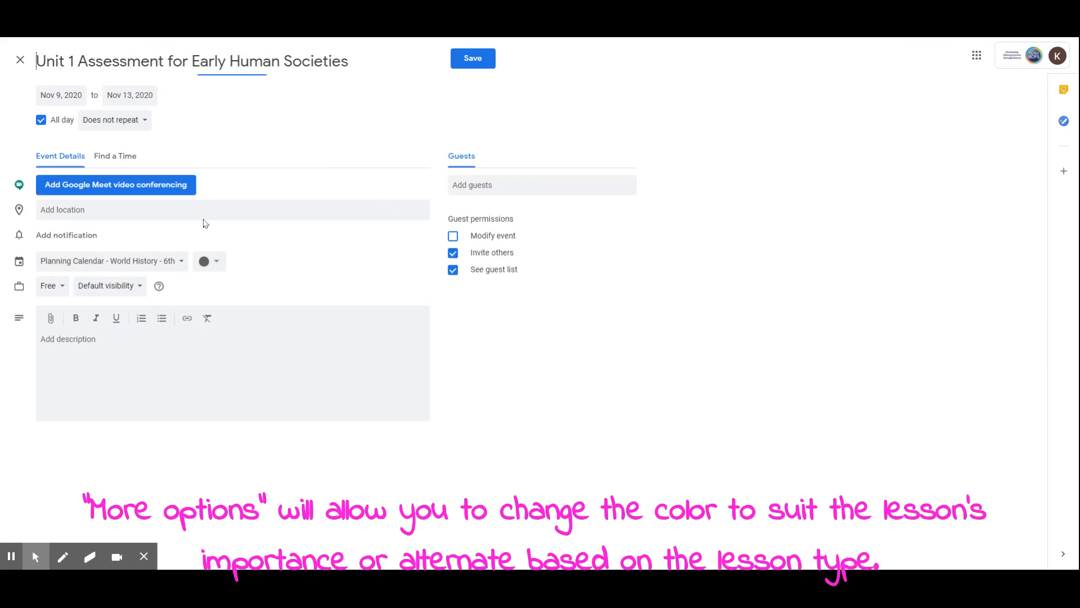
left_click(207, 261)
left_click(204, 262)
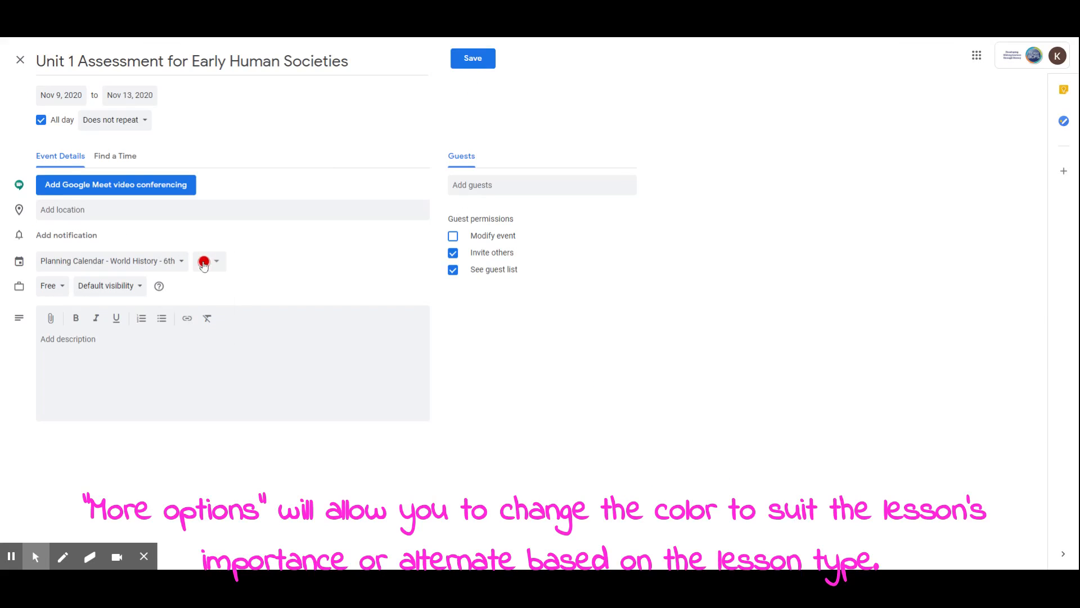
left_click(468, 63)
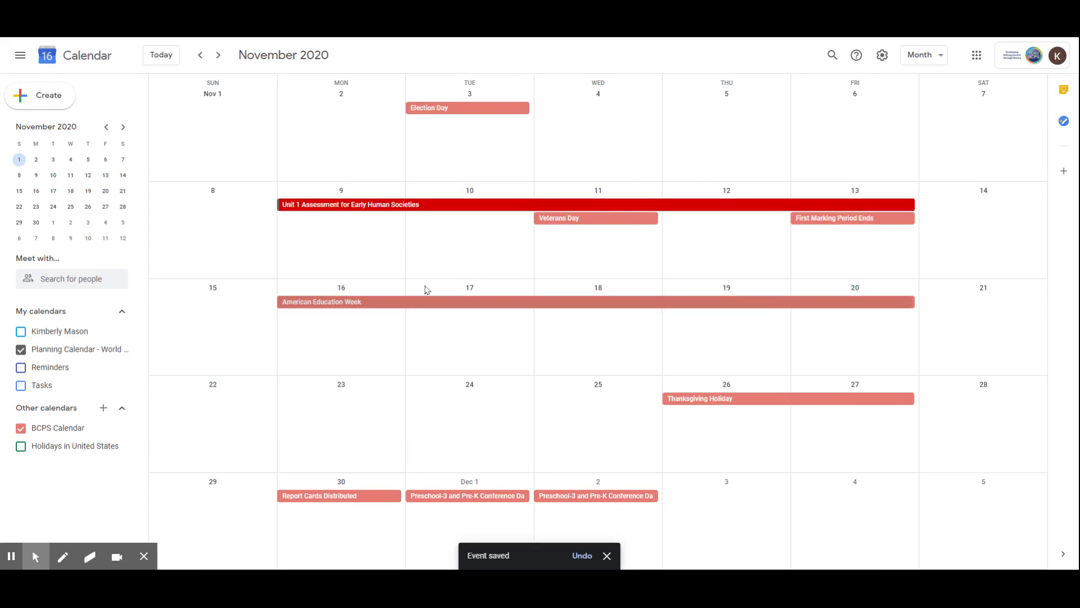
Step: View the whole 2020 calendar in the Year view, and return to the Month view of October 2020
scroll(432, 231, "up", 1)
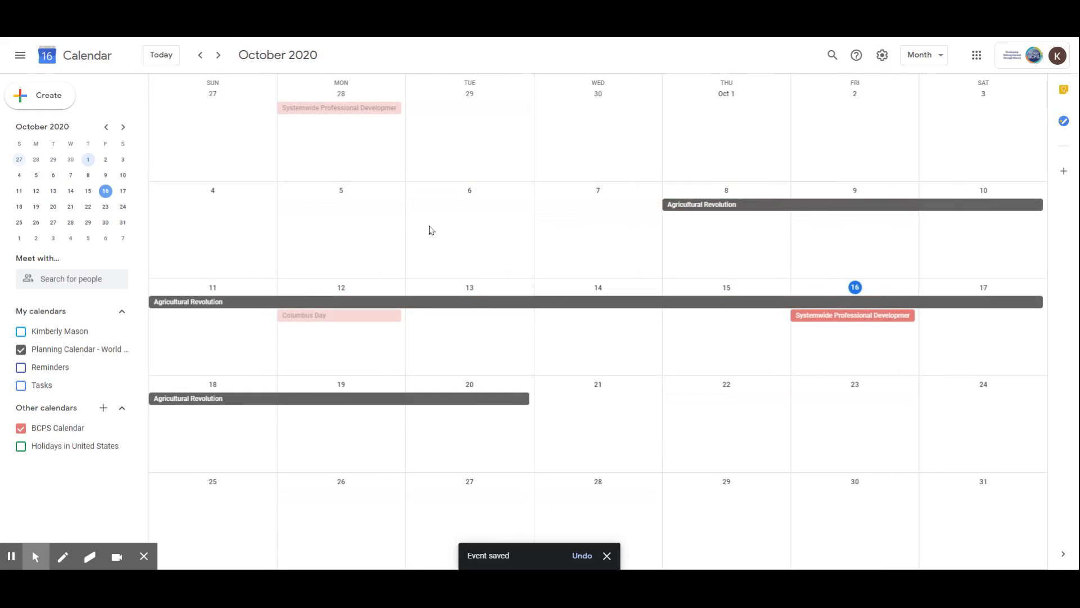
left_click(946, 56)
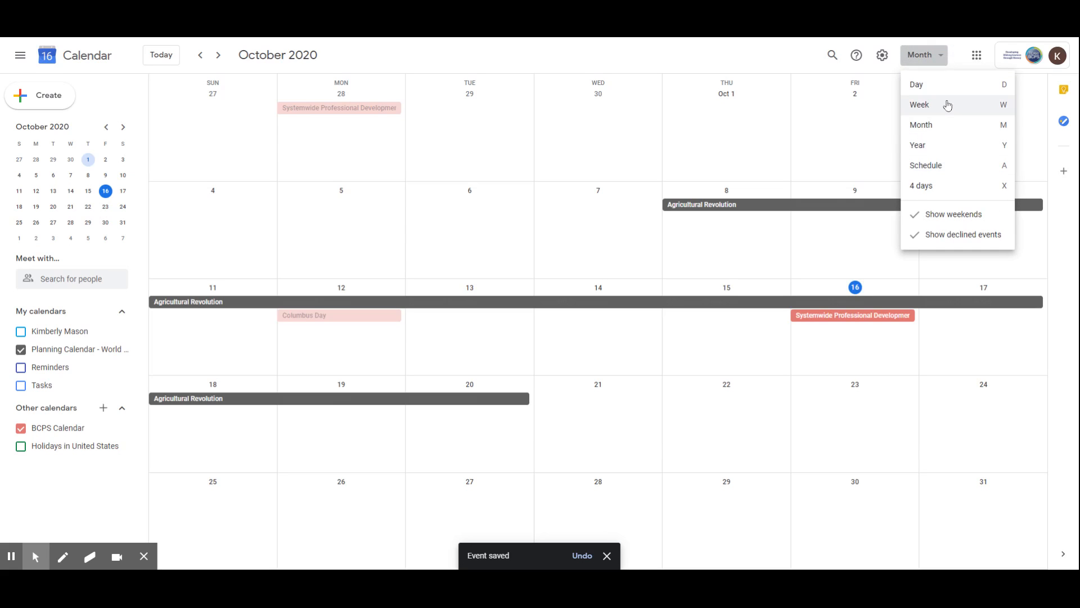
left_click(941, 144)
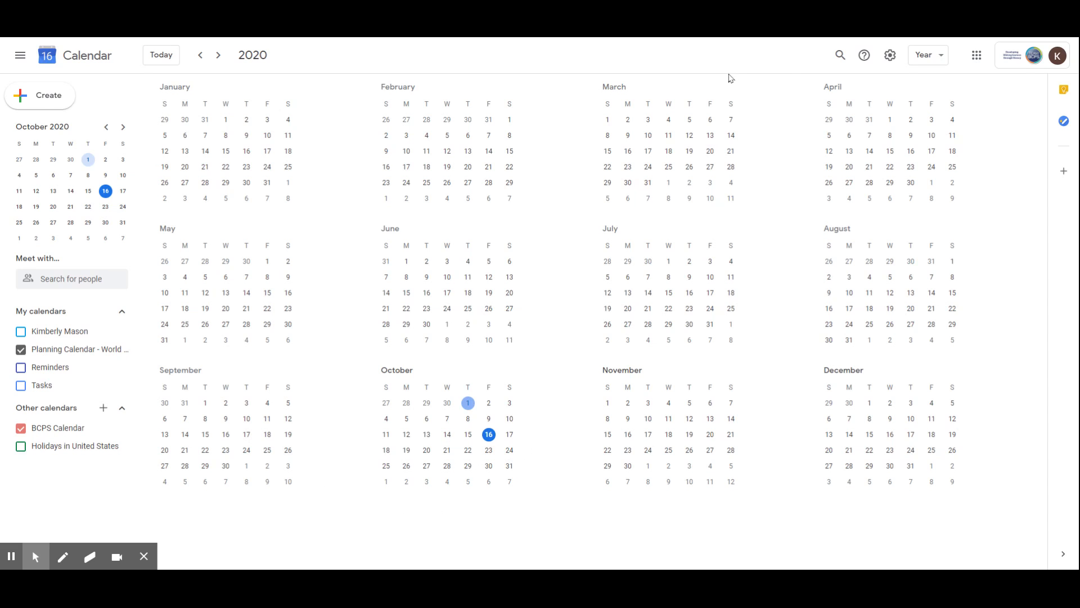
left_click(928, 55)
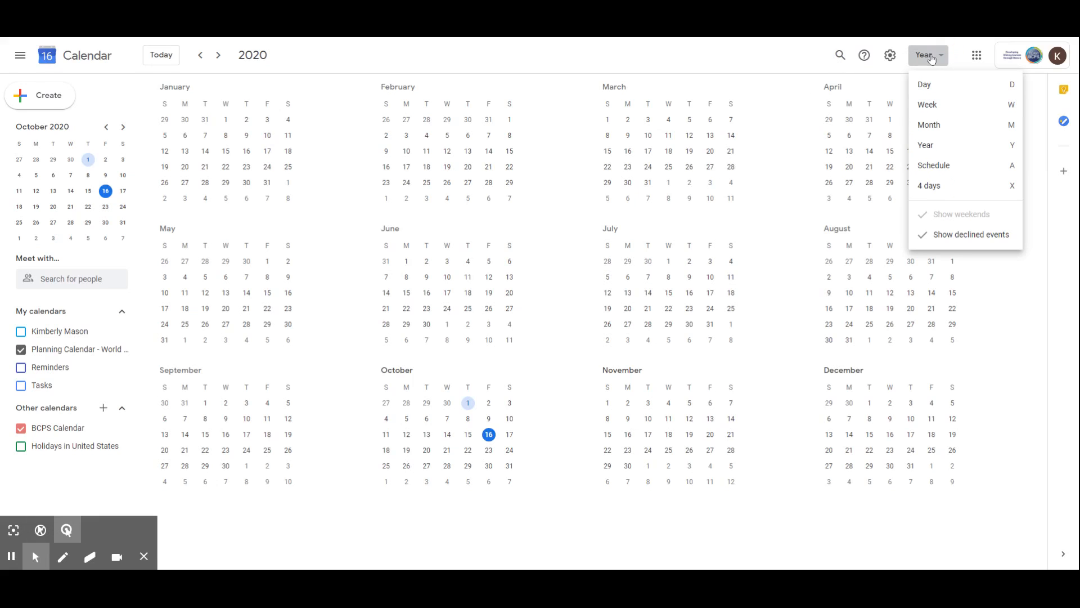
left_click(945, 130)
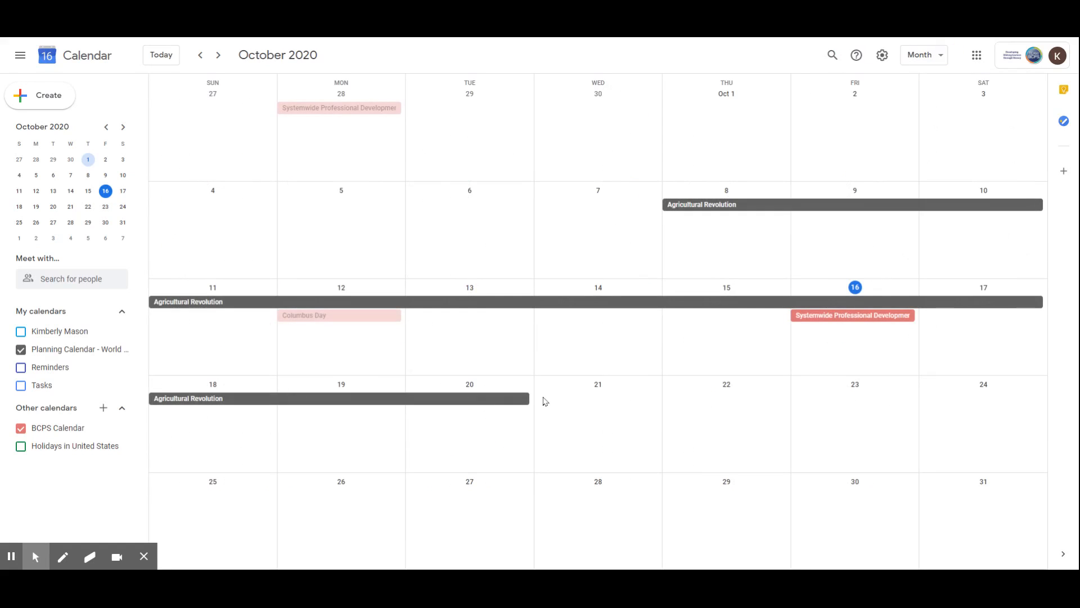
Step: Create and save an all-day event titled "Paleolithic VS Neolithic" on the planning calendar, running from October 21 to October 27
left_click(594, 407)
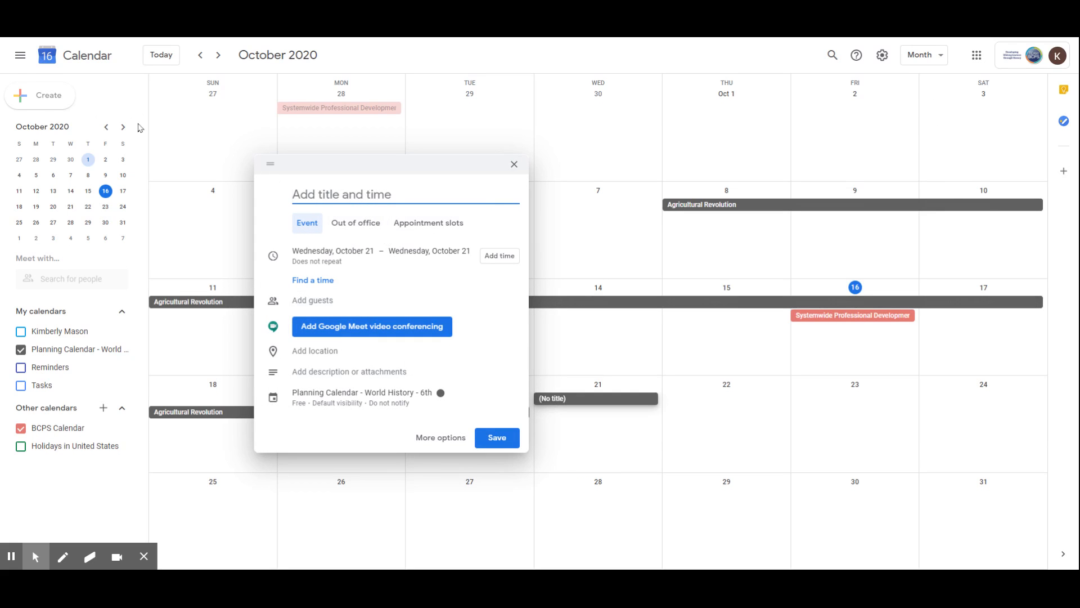
type("Paleolithic VS Neolithic")
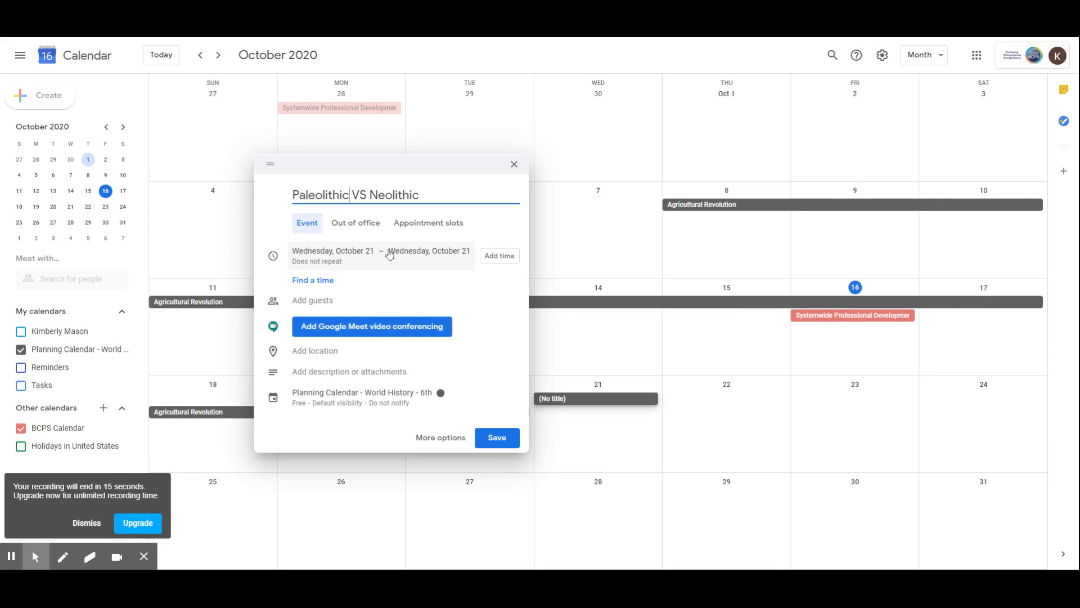
left_click(429, 251)
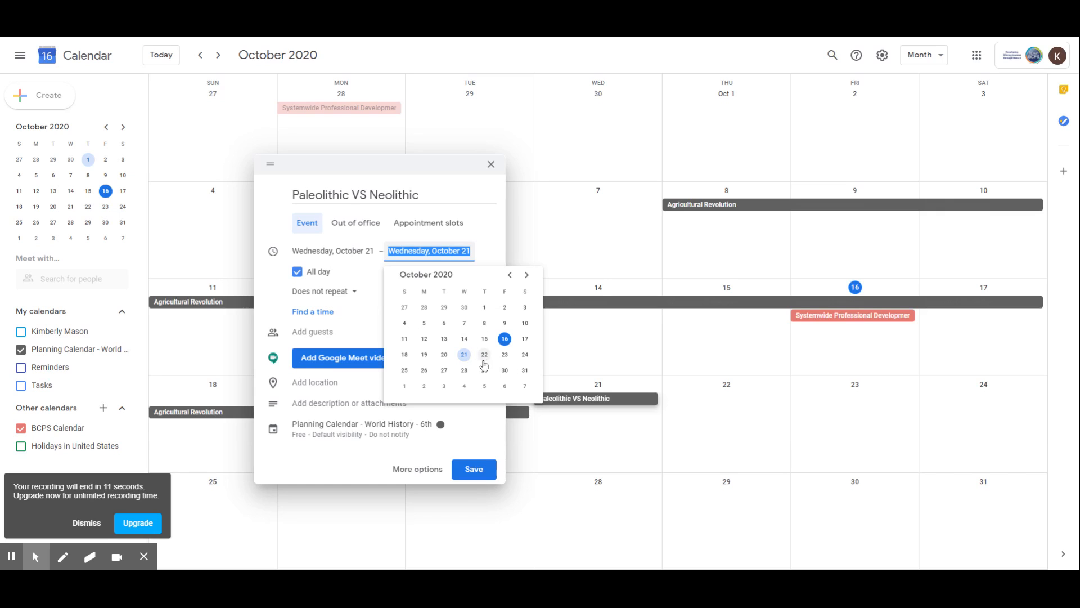
left_click(444, 372)
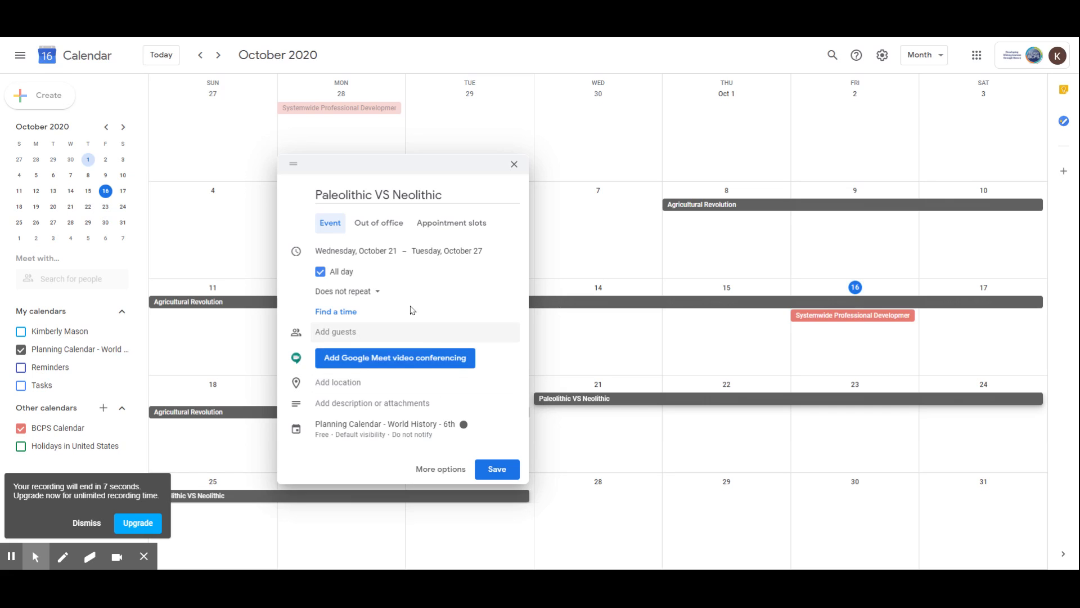
left_click(496, 476)
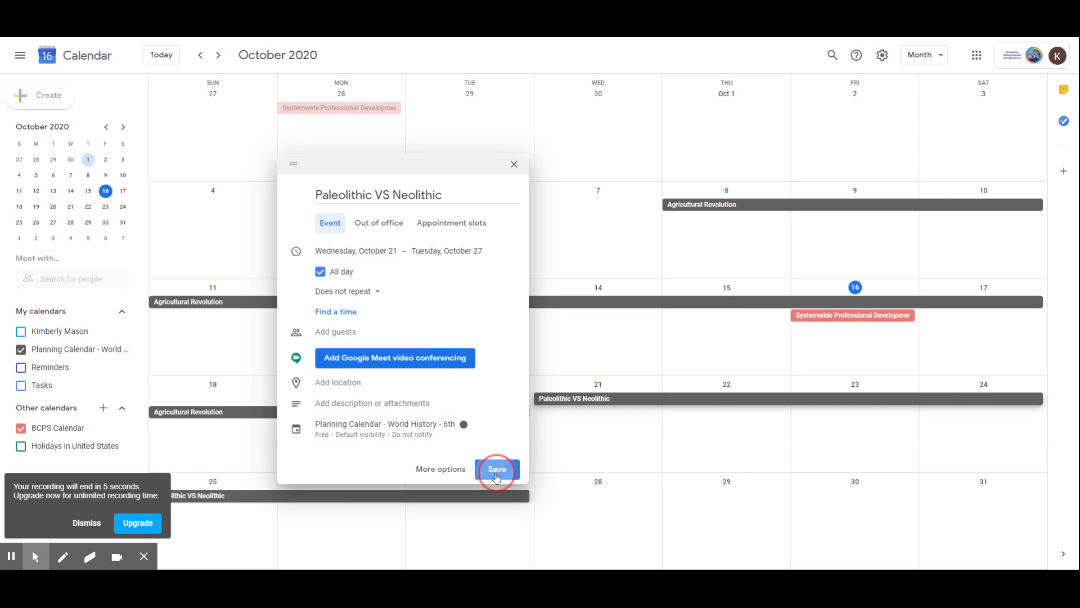